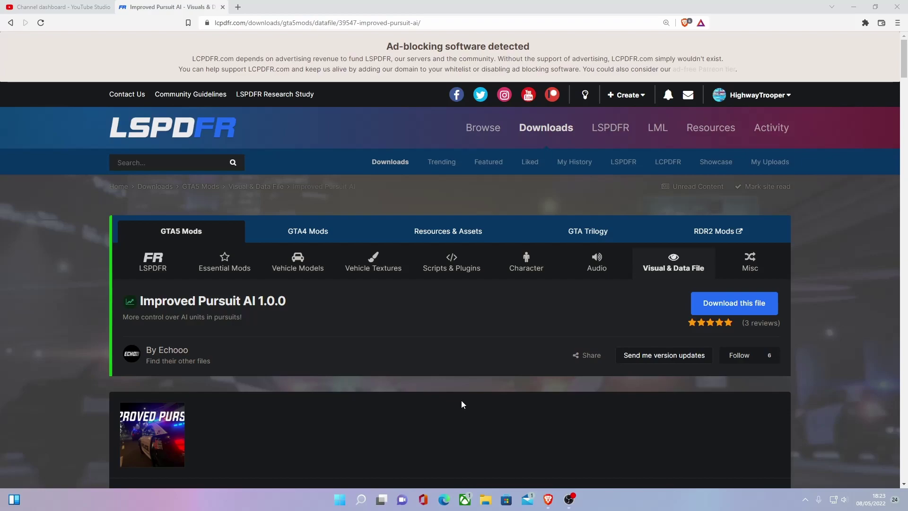
# Download the Improved Pursuit AI file from LCPDFR.com and save improved pursuit ai.zip to the Desktop
pyautogui.scroll(-1, 288, 357)
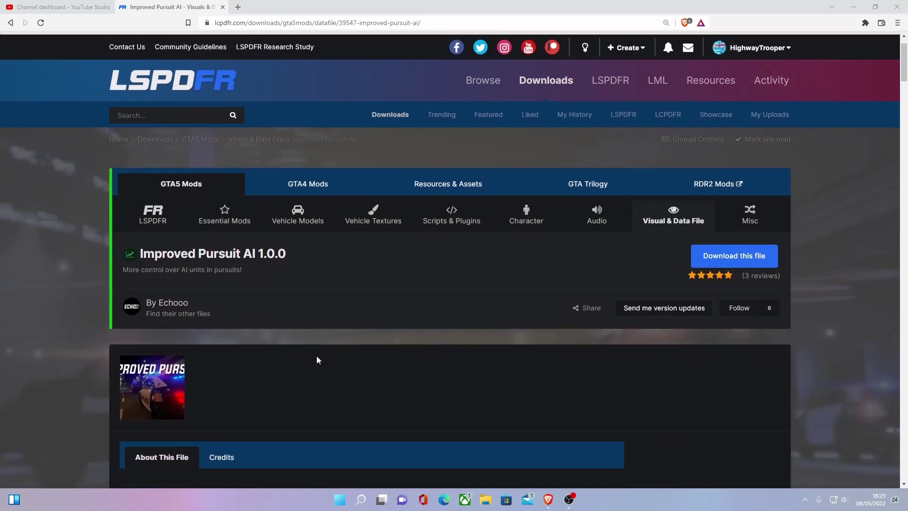
pyautogui.scroll(-2, 325, 360)
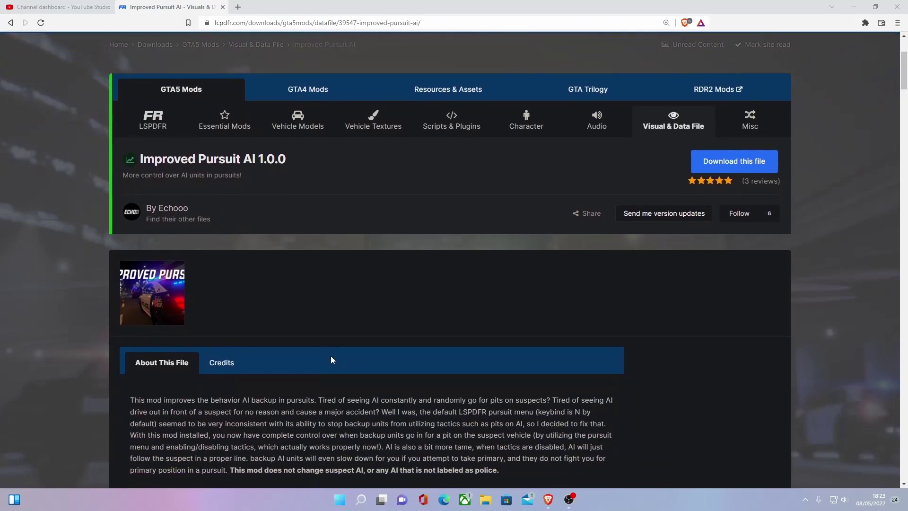
pyautogui.scroll(-2, 333, 356)
pyautogui.scroll(3, 156, 267)
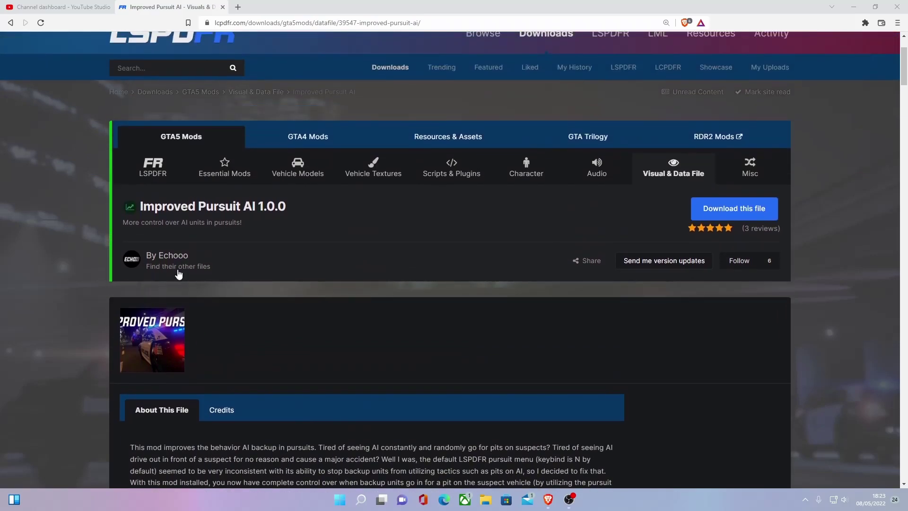
pyautogui.scroll(-4, 191, 271)
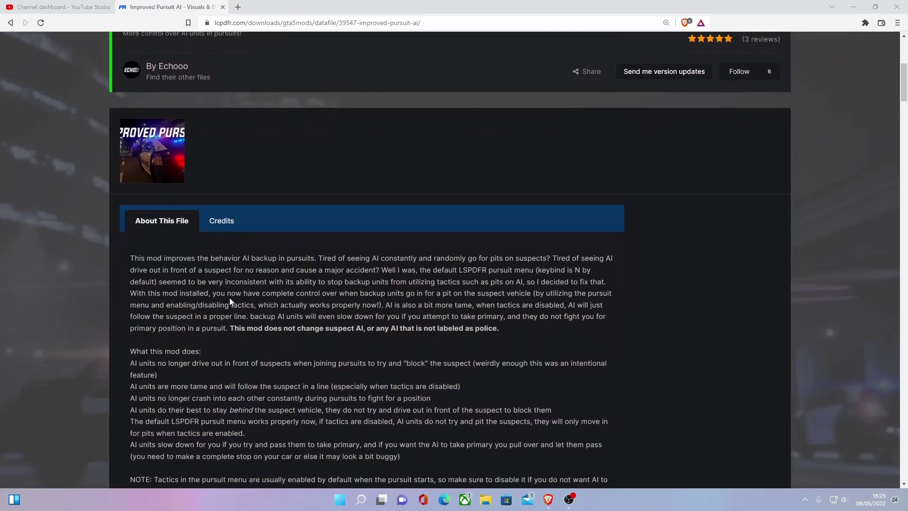
pyautogui.scroll(-5, 195, 265)
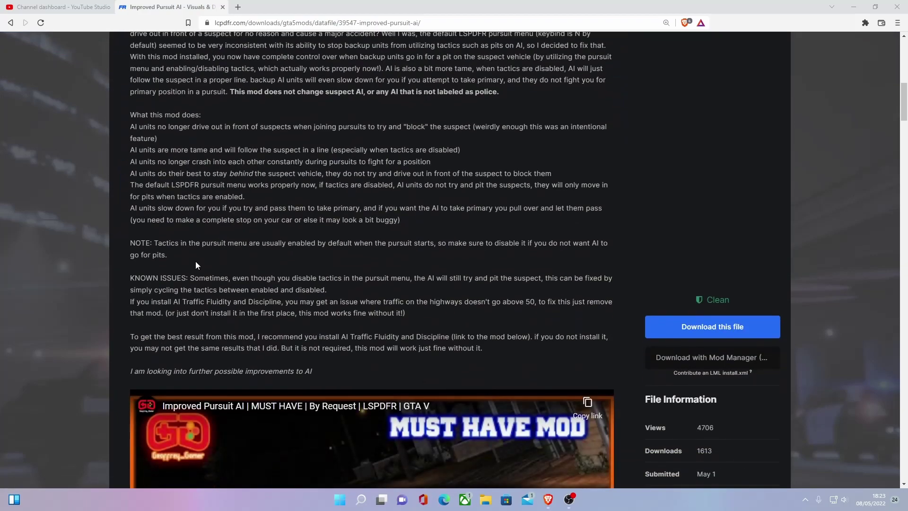
pyautogui.click(694, 326)
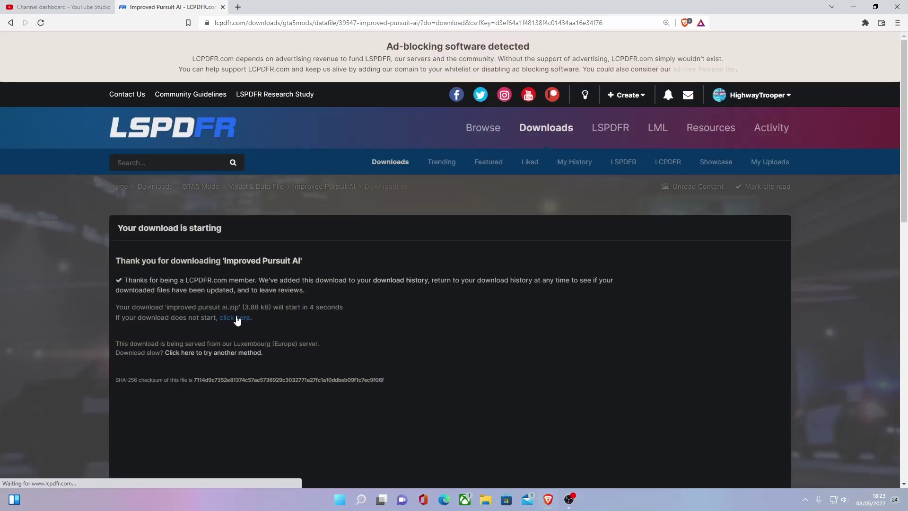
pyautogui.click(237, 317)
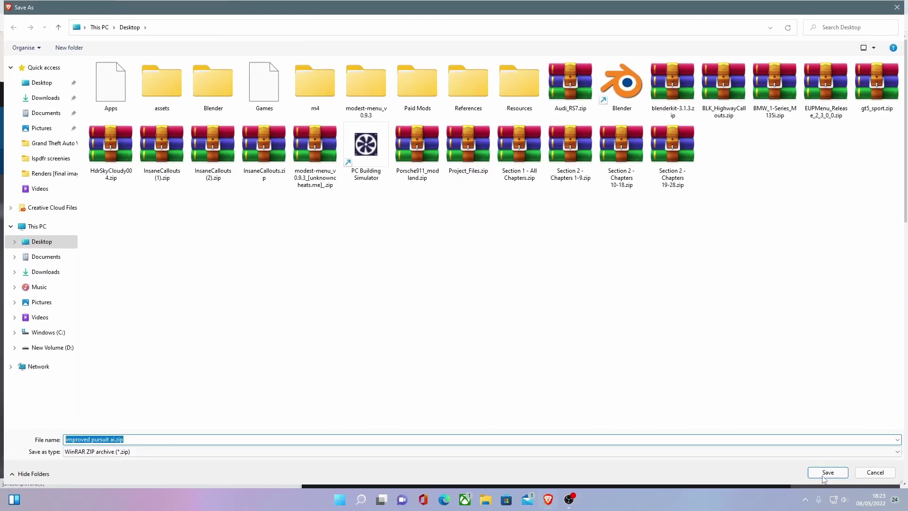
pyautogui.click(823, 473)
pyautogui.click(100, 473)
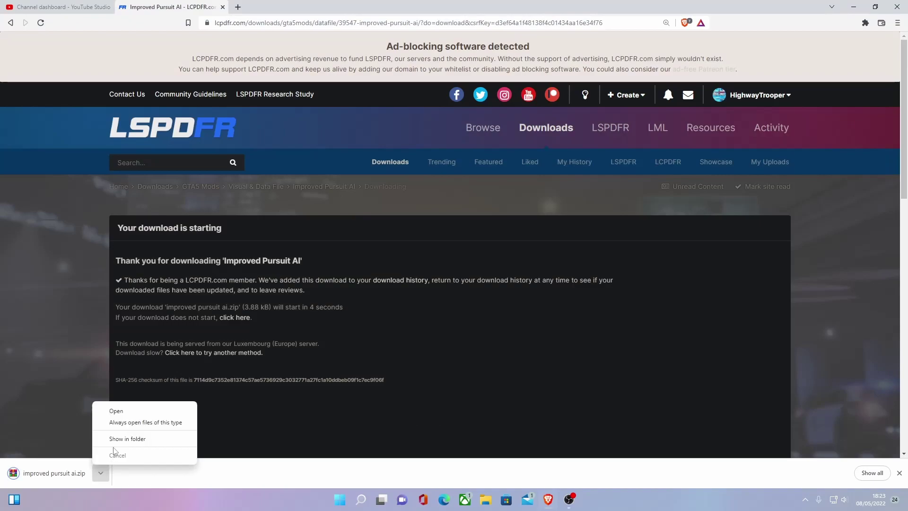
# Open improved pursuit ai.zip in WinRAR and look inside the mod's Default GTA backup folder
pyautogui.click(114, 411)
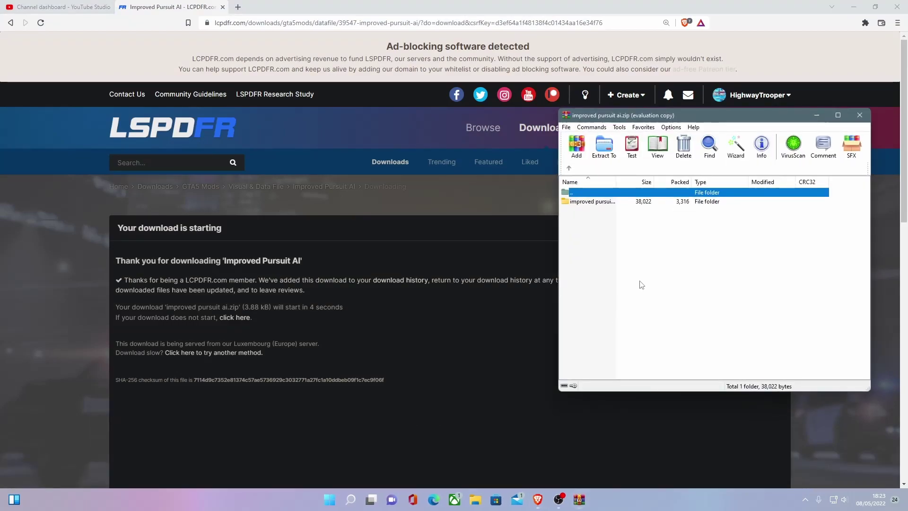
pyautogui.click(796, 211)
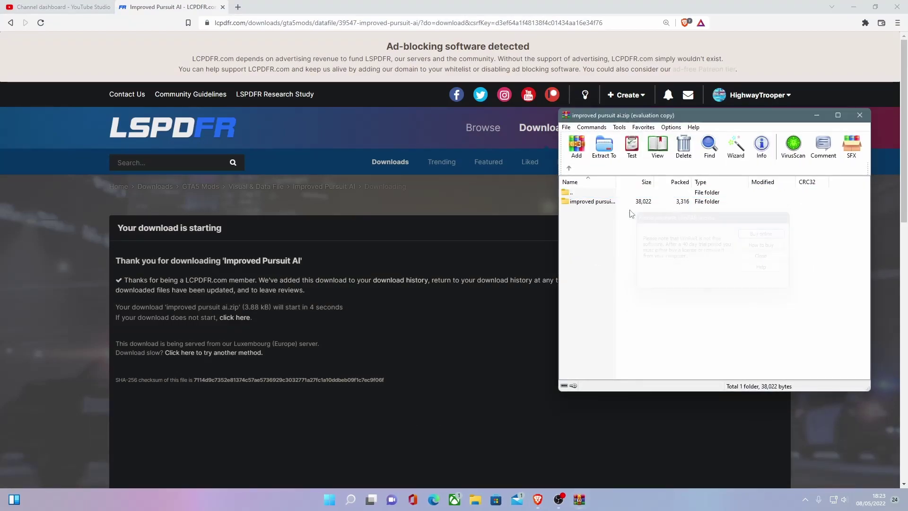
pyautogui.doubleClick(591, 202)
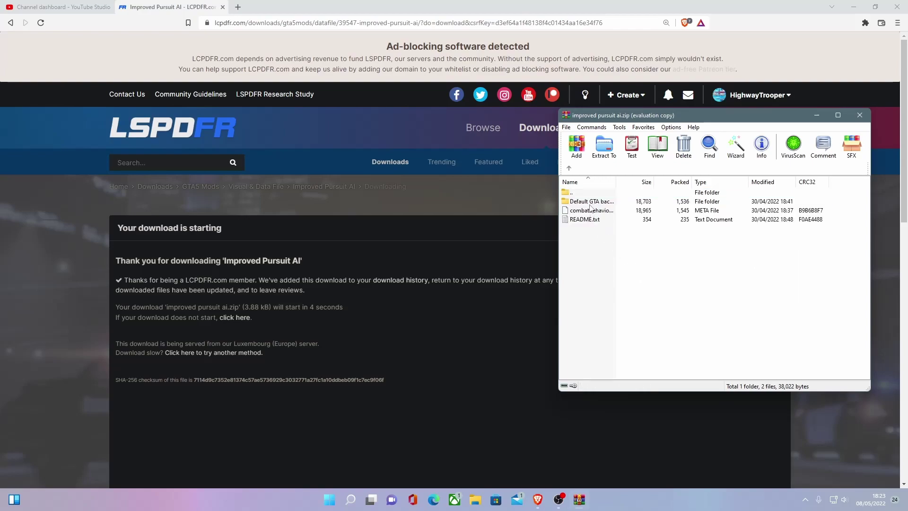
pyautogui.doubleClick(591, 202)
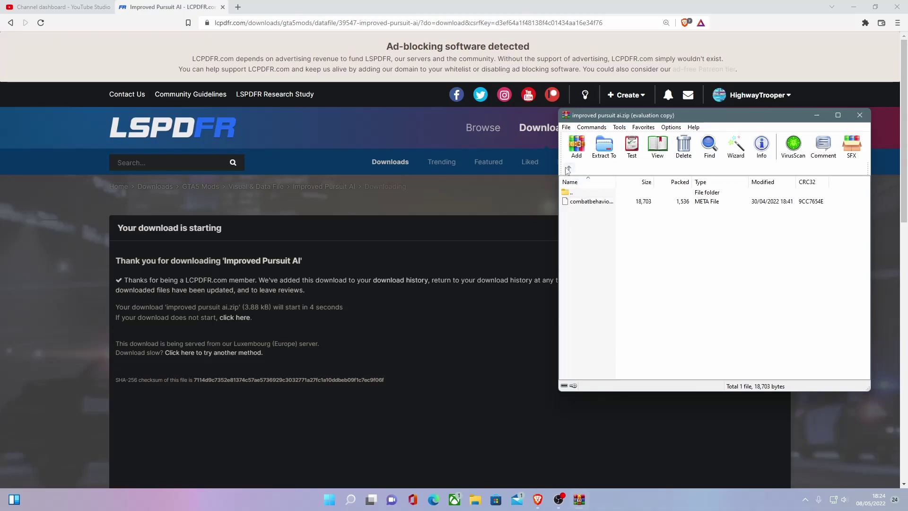
pyautogui.press('BackSpace')
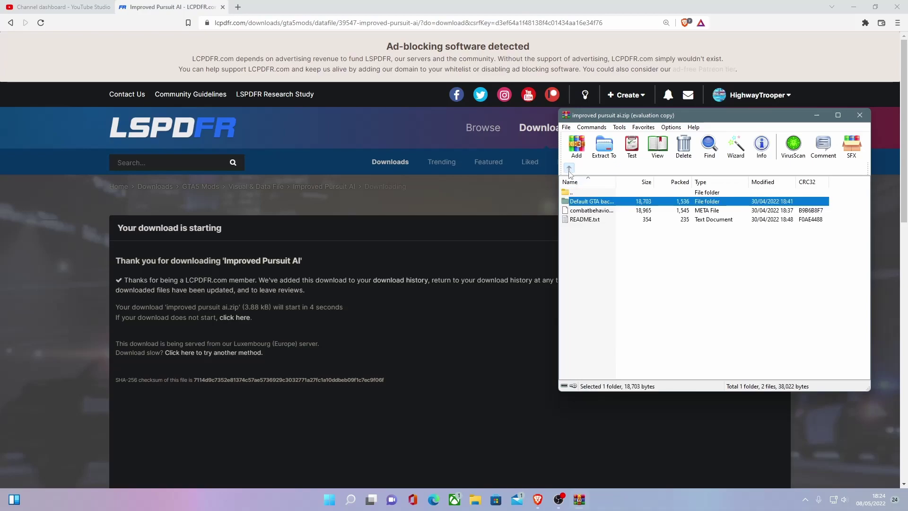
# Read the installation path in the mod's README.txt, then close Notepad
pyautogui.doubleClick(584, 220)
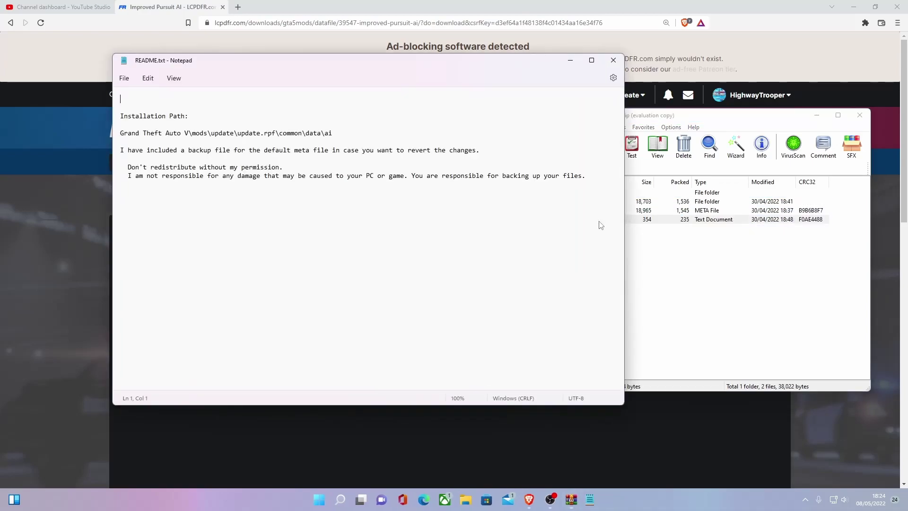
pyautogui.click(277, 175)
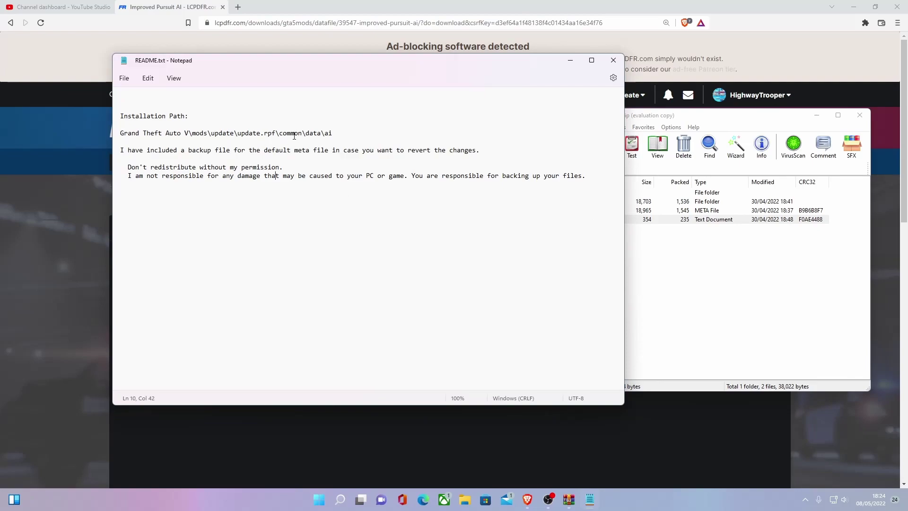
pyautogui.hotkey('alt', 'F4')
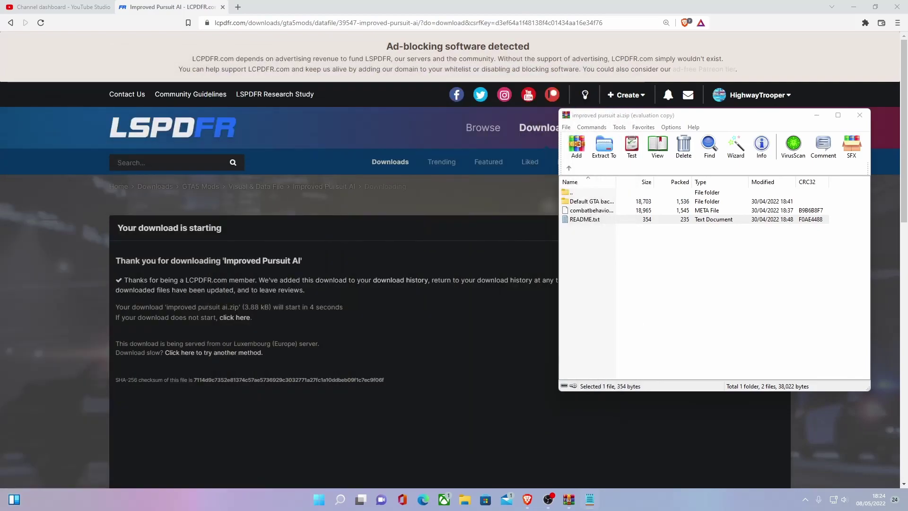
# Find OpenIV by searching 'op' from the taskbar and launch it
pyautogui.click(341, 500)
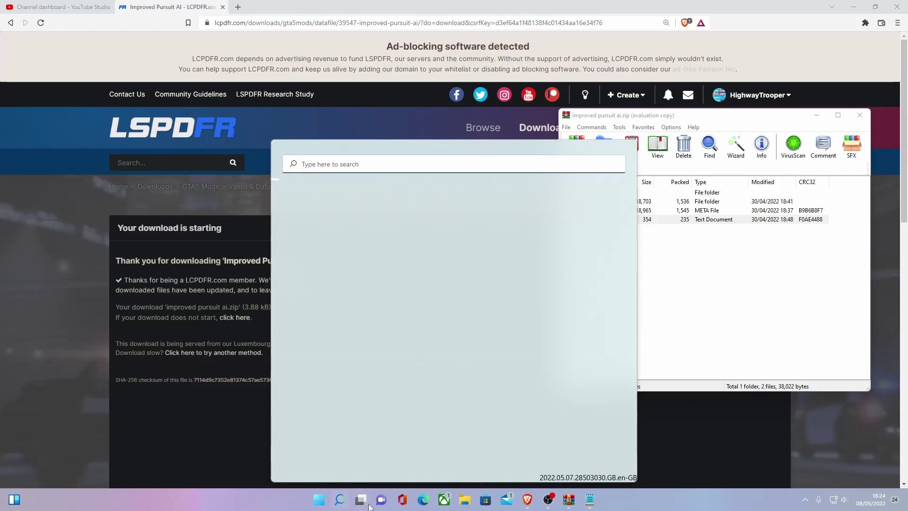
pyautogui.write('op')
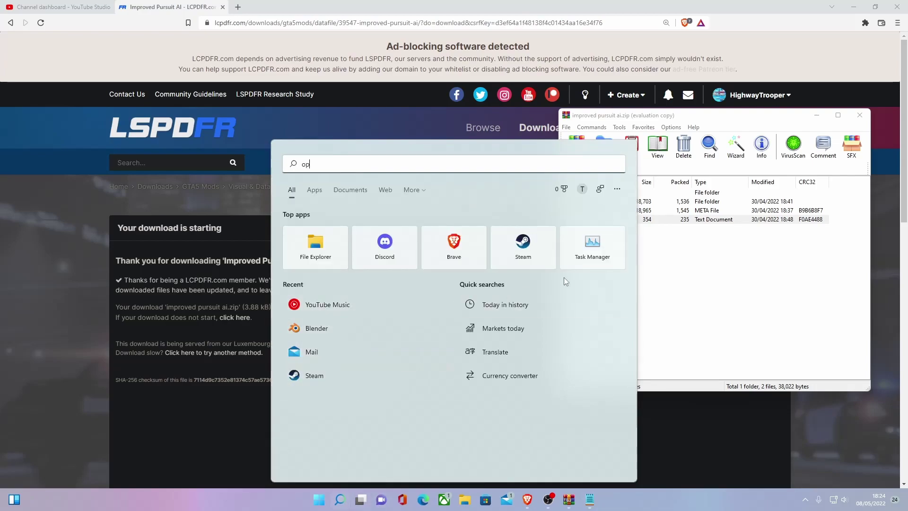
pyautogui.click(521, 316)
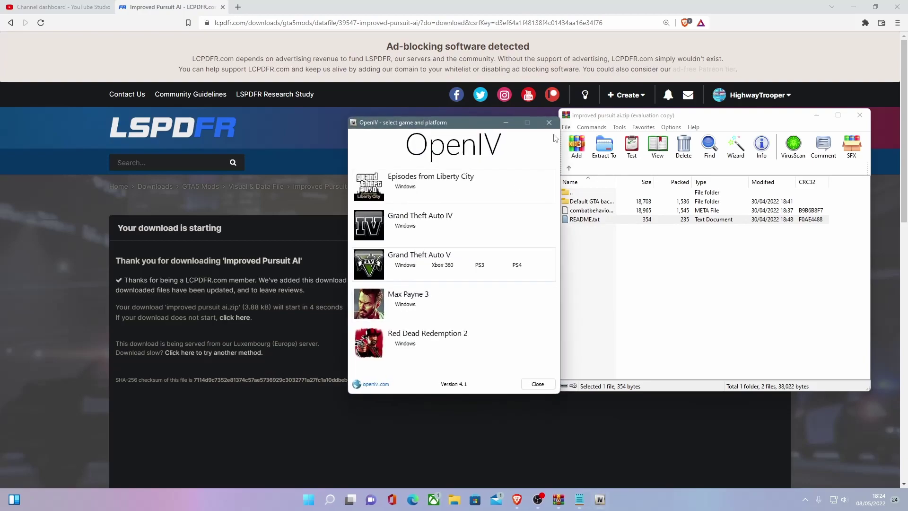
# Pick GTA V for Windows, then check the game and copy folders in steamapps\common
pyautogui.click(492, 257)
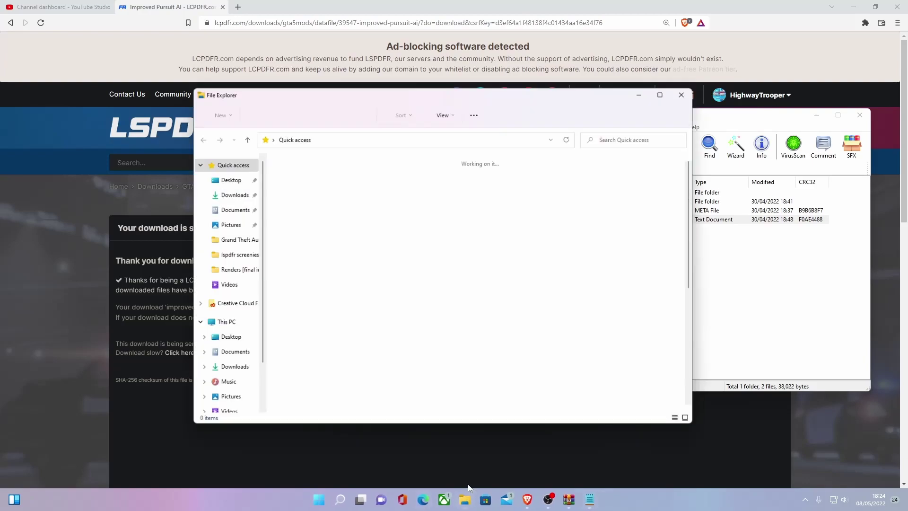
pyautogui.click(465, 499)
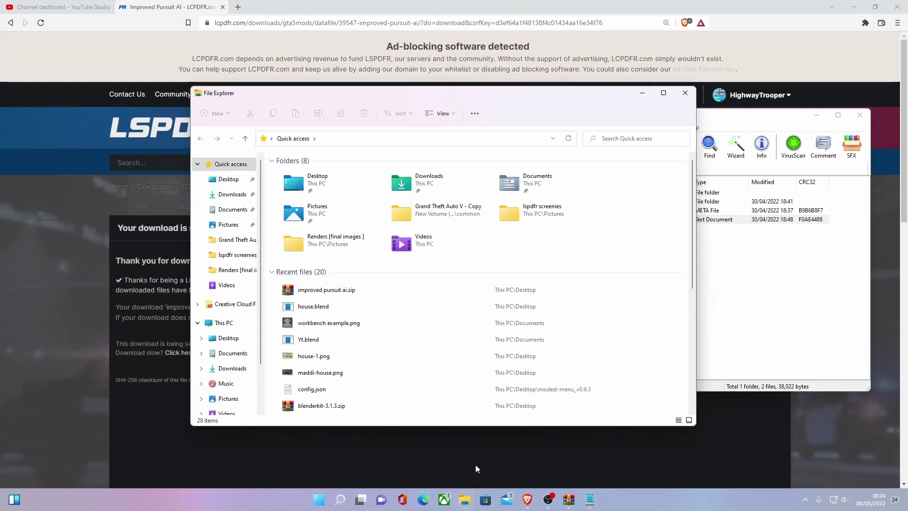
pyautogui.doubleClick(426, 210)
pyautogui.click(423, 138)
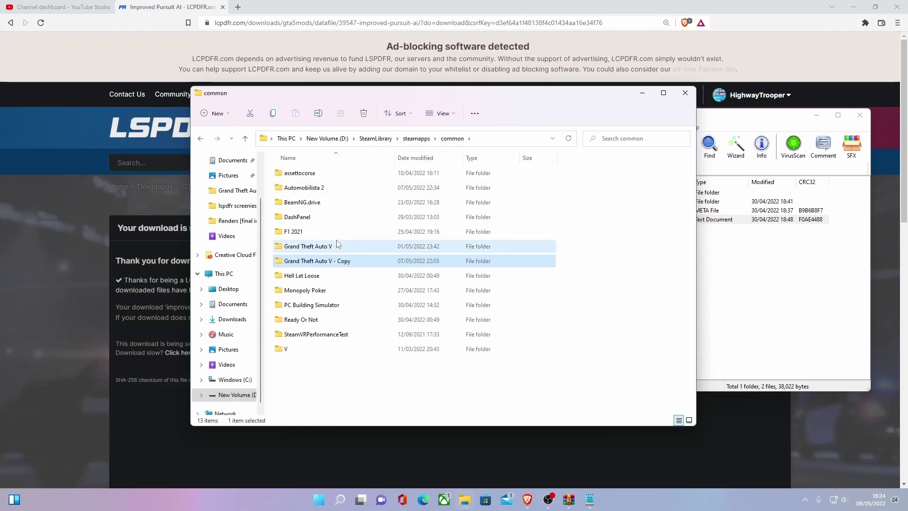
pyautogui.click(352, 247)
pyautogui.doubleClick(352, 247)
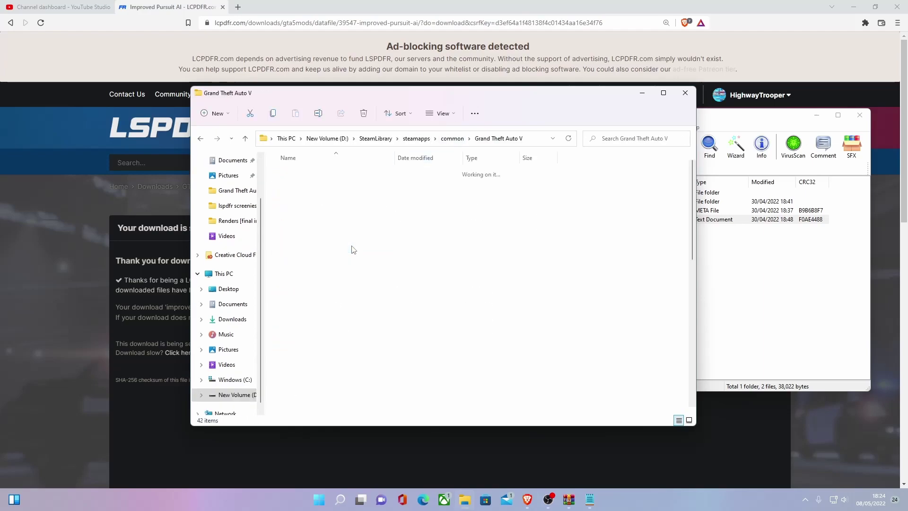
pyautogui.click(199, 140)
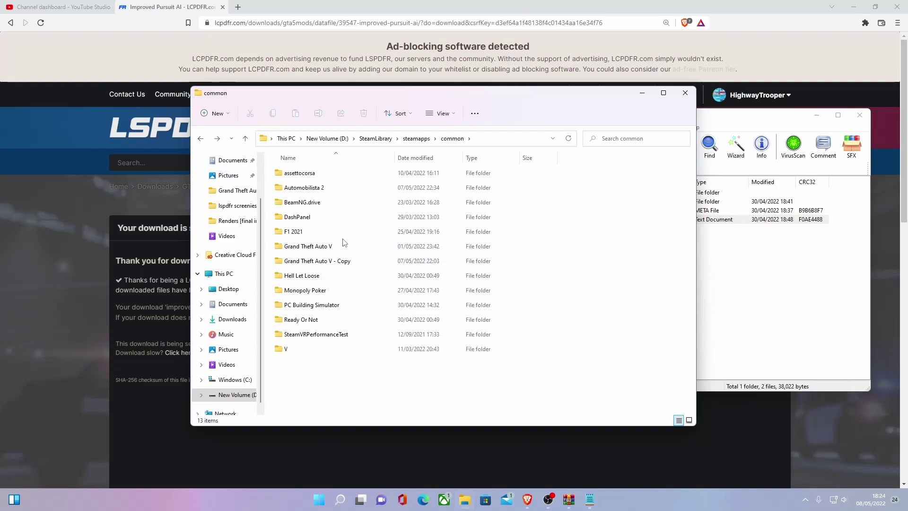
# Rename the Grand Theft Auto V folder to 'Grand Theft Auto V clean'
pyautogui.click(335, 251)
pyautogui.click(331, 247)
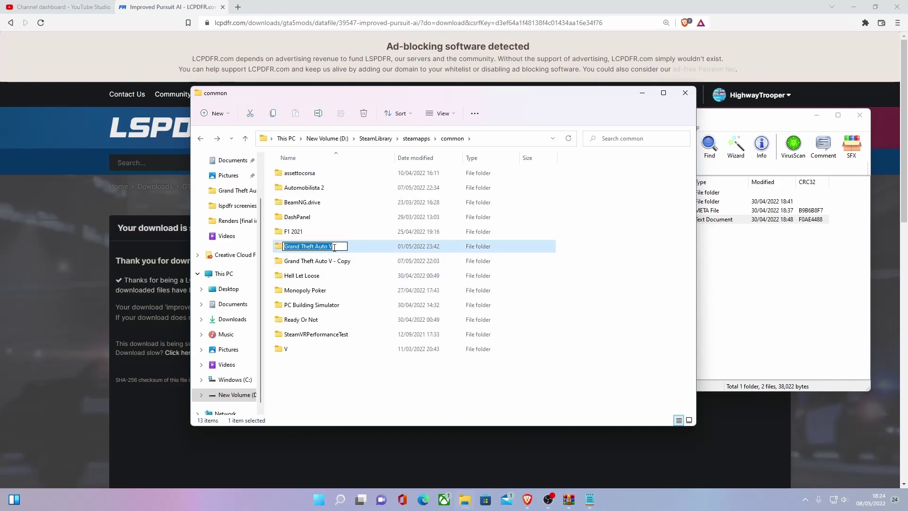
pyautogui.click(337, 247)
pyautogui.write('clean')
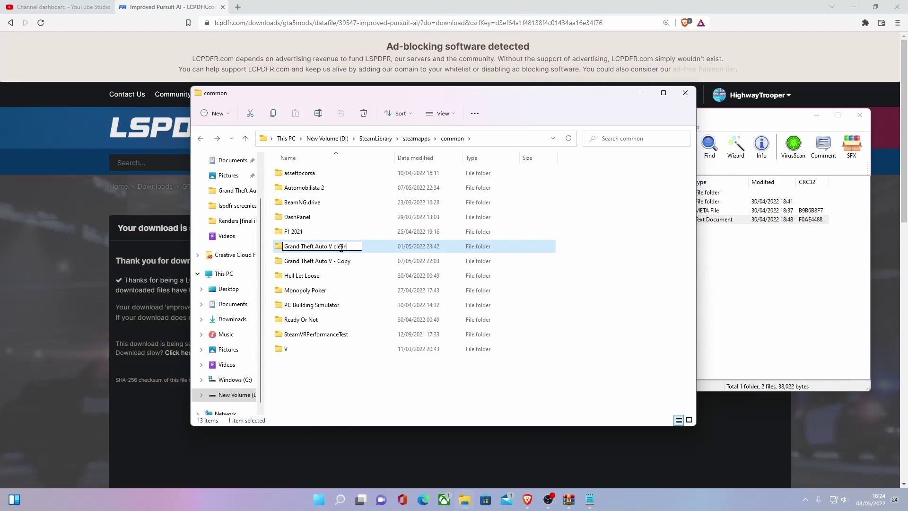
pyautogui.press('Return')
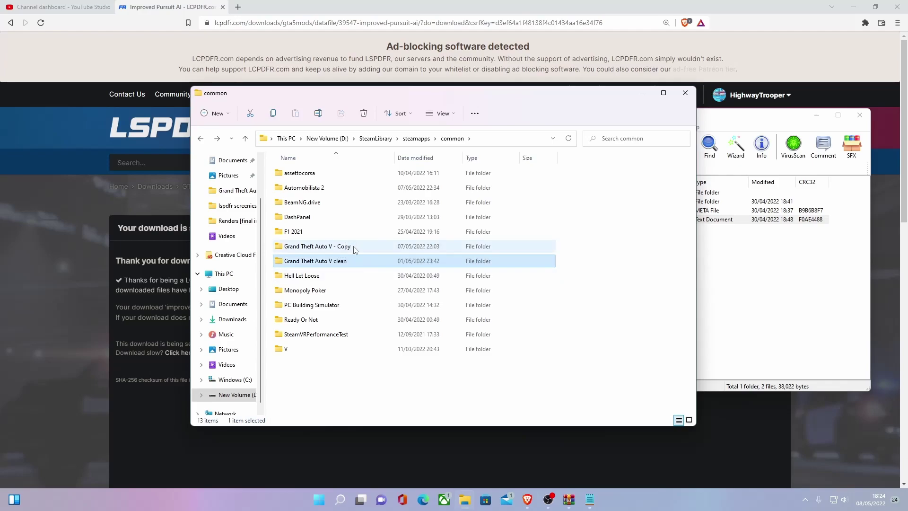
# Rename 'Grand Theft Auto V - Copy' to 'Grand Theft Auto V' by deleting the suffix
pyautogui.click(338, 247)
pyautogui.click(357, 248)
pyautogui.moveTo(352, 247); pyautogui.dragTo(332, 254)
pyautogui.press('BackSpace')
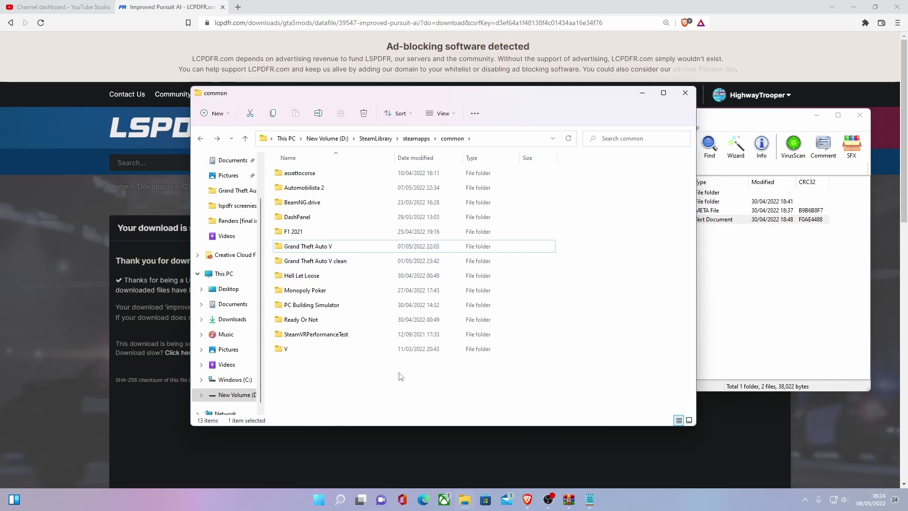
# Close Explorer, relaunch OpenIV via 'op' search, and load GTA V for Windows
pyautogui.click(402, 378)
pyautogui.click(685, 94)
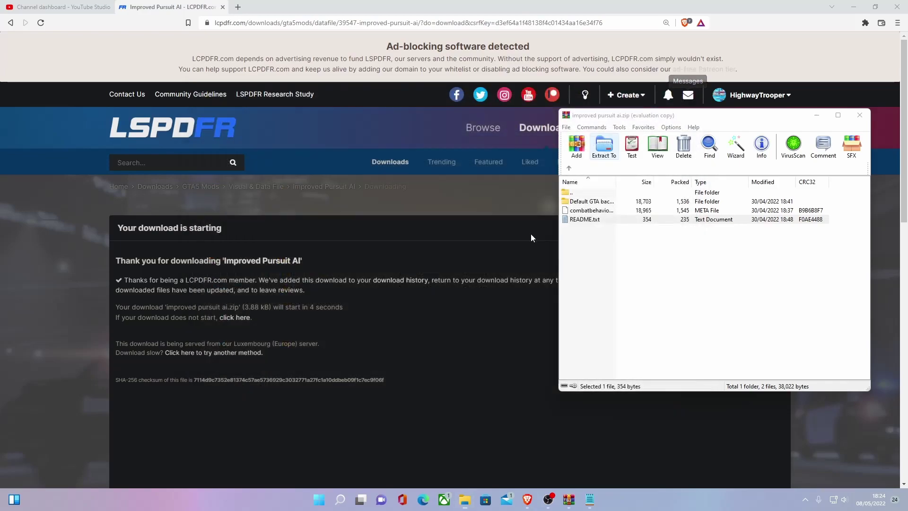
pyautogui.click(340, 500)
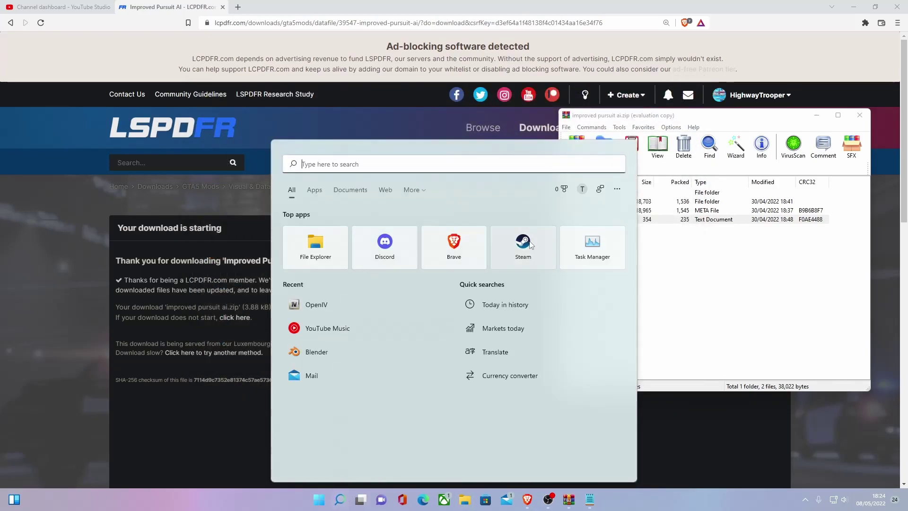
pyautogui.write('op')
pyautogui.click(505, 307)
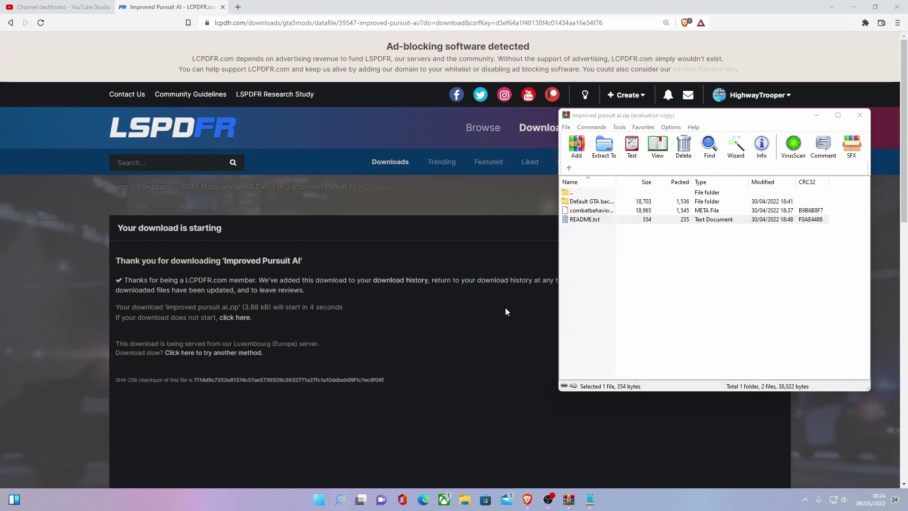
pyautogui.click(407, 265)
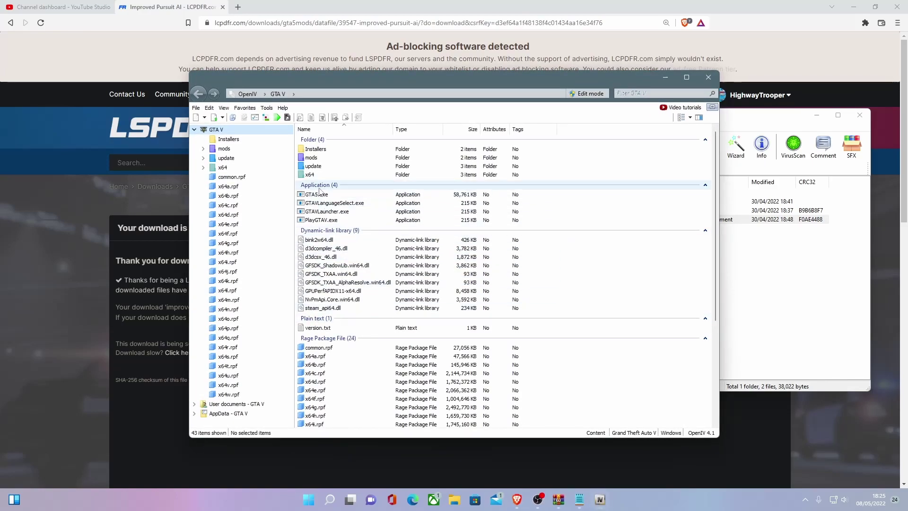
# Browse mods > update > update.rpf > common > data > ai to list its 14 meta files
pyautogui.doubleClick(312, 157)
pyautogui.doubleClick(315, 150)
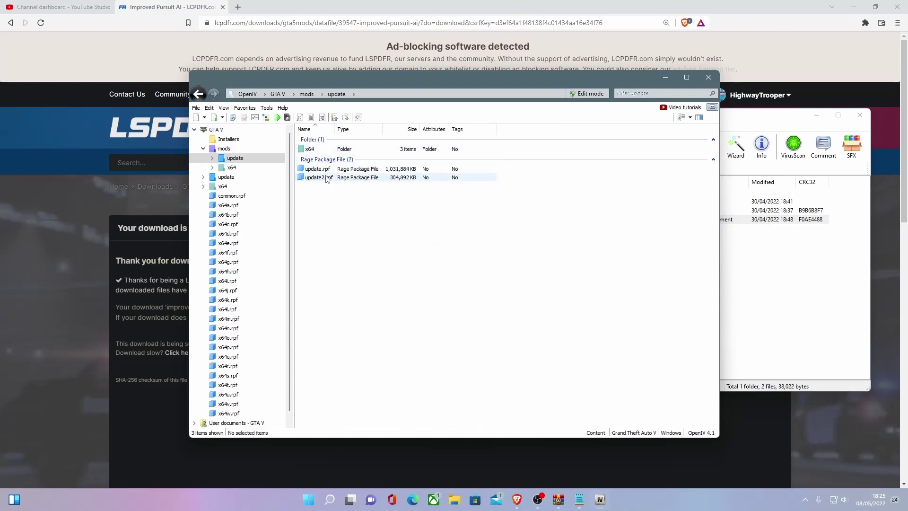
pyautogui.doubleClick(325, 170)
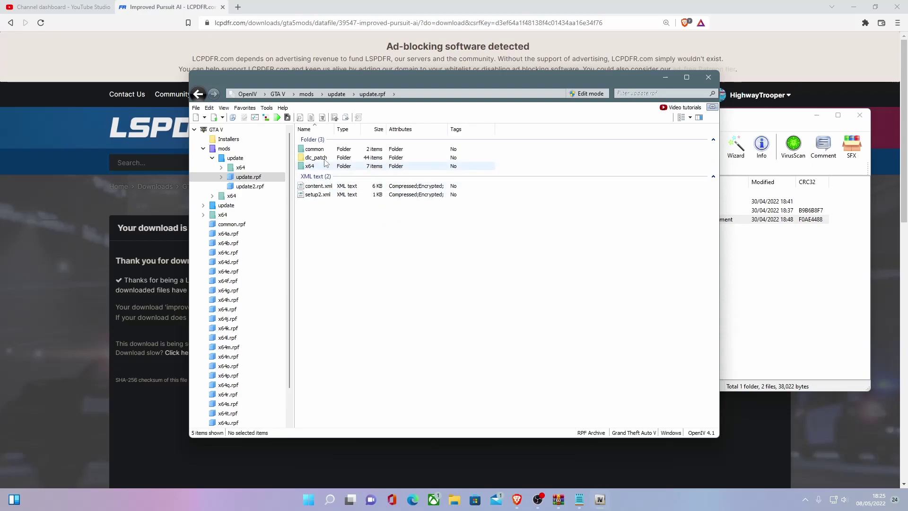
pyautogui.doubleClick(324, 150)
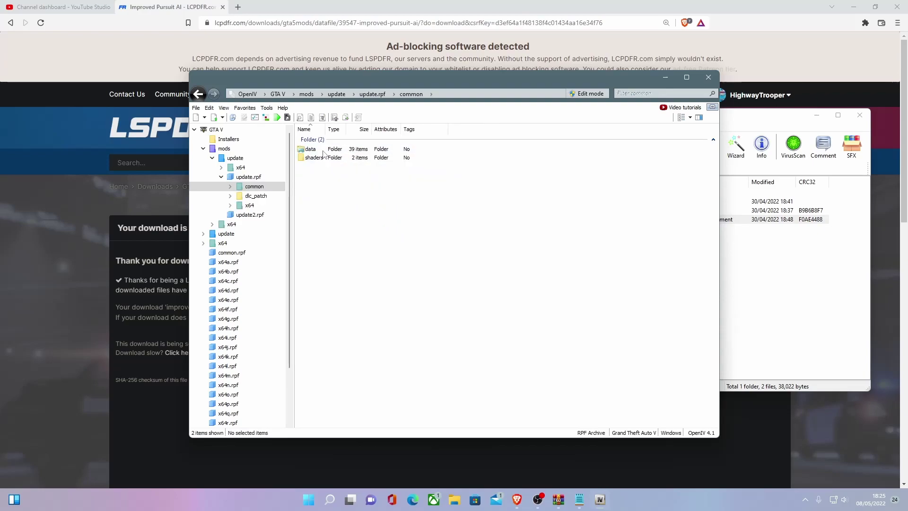
pyautogui.doubleClick(324, 150)
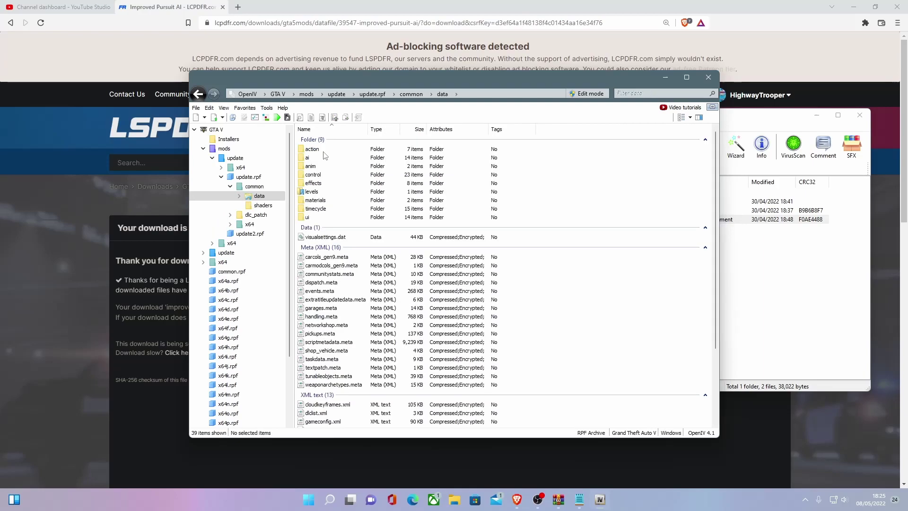
pyautogui.doubleClick(324, 159)
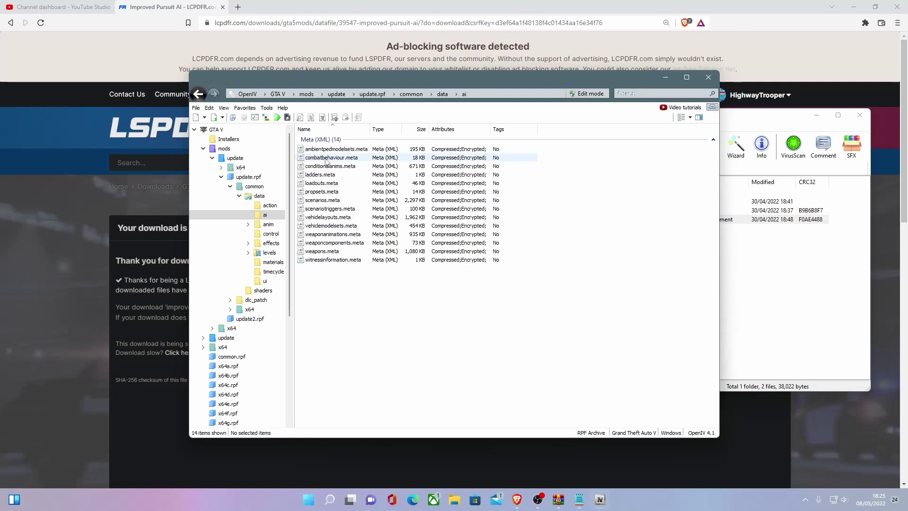
# Arrange WinRAR beside OpenIV, showing the archive's top level with combatbehaviour.meta
pyautogui.moveTo(376, 81); pyautogui.dragTo(285, 103)
pyautogui.click(574, 202)
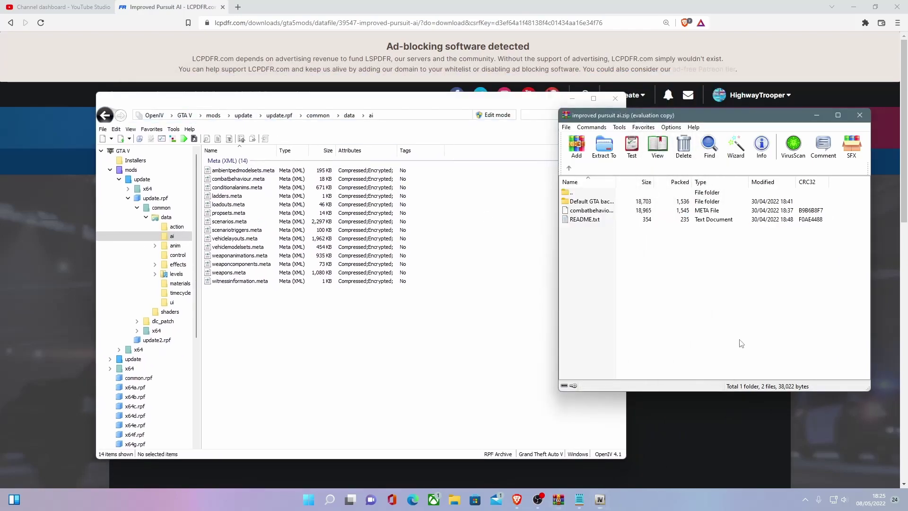
pyautogui.doubleClick(594, 202)
pyautogui.keyDown('ctrl'); pyautogui.click(591, 204); pyautogui.keyUp('ctrl')
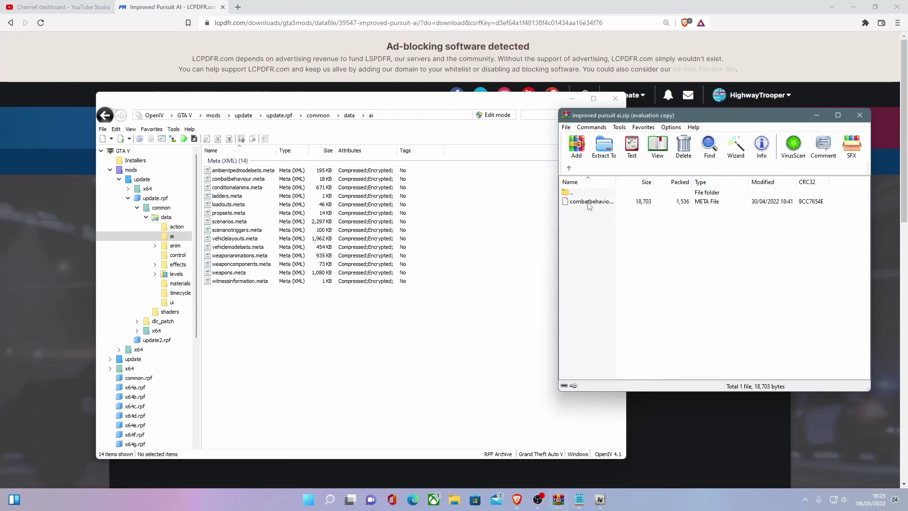
pyautogui.click(568, 168)
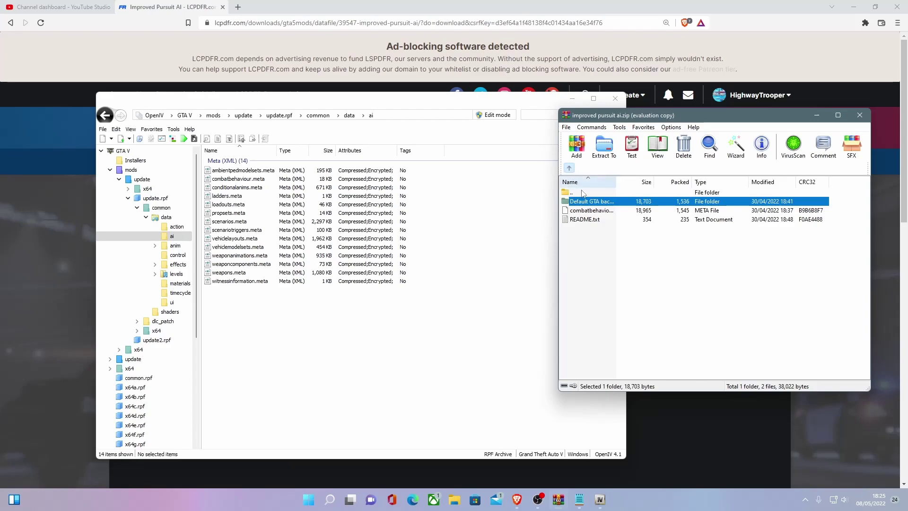
pyautogui.moveTo(609, 122); pyautogui.dragTo(624, 143)
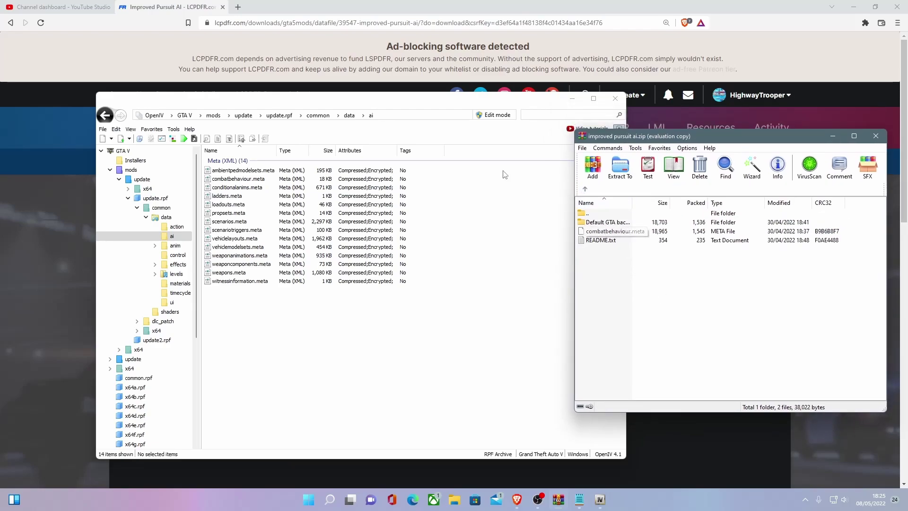
# Turn on edit mode, then install ASI Loader and OpenIV.ASI from the ASI Manager
pyautogui.click(494, 114)
pyautogui.click(486, 280)
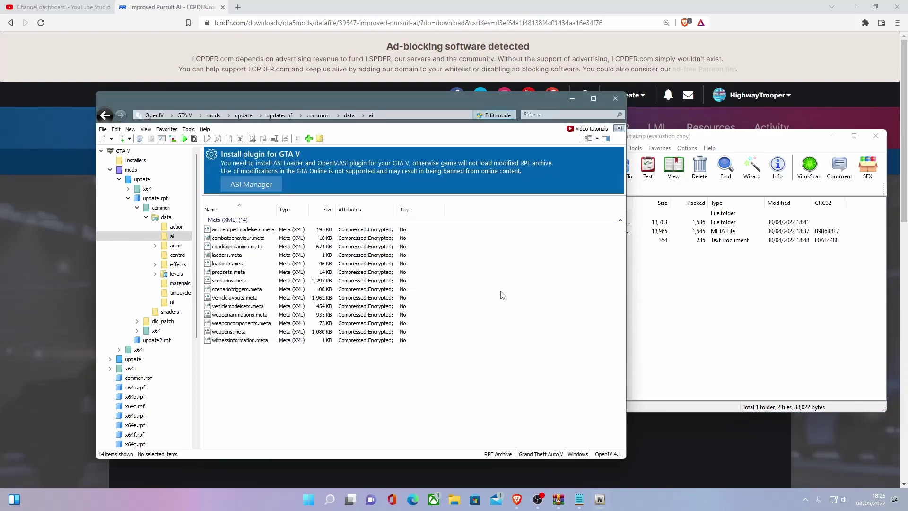
pyautogui.click(241, 188)
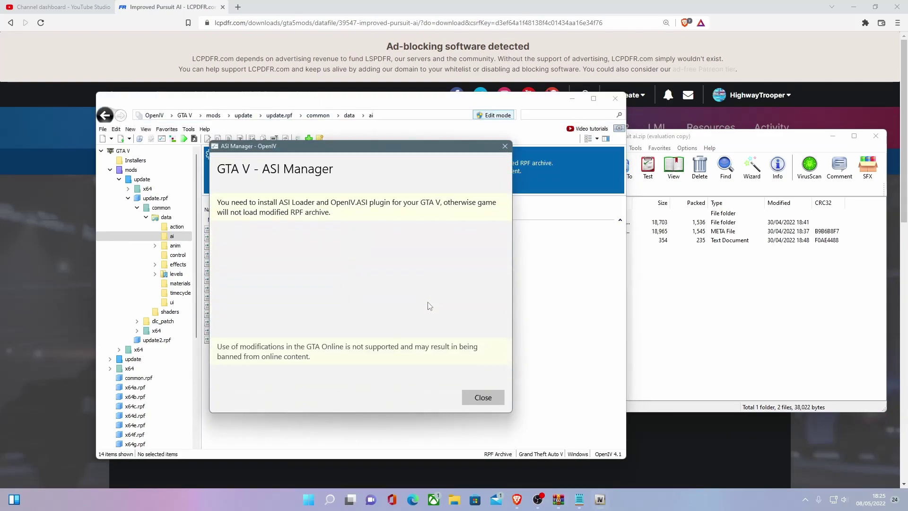
pyautogui.click(476, 252)
pyautogui.click(483, 298)
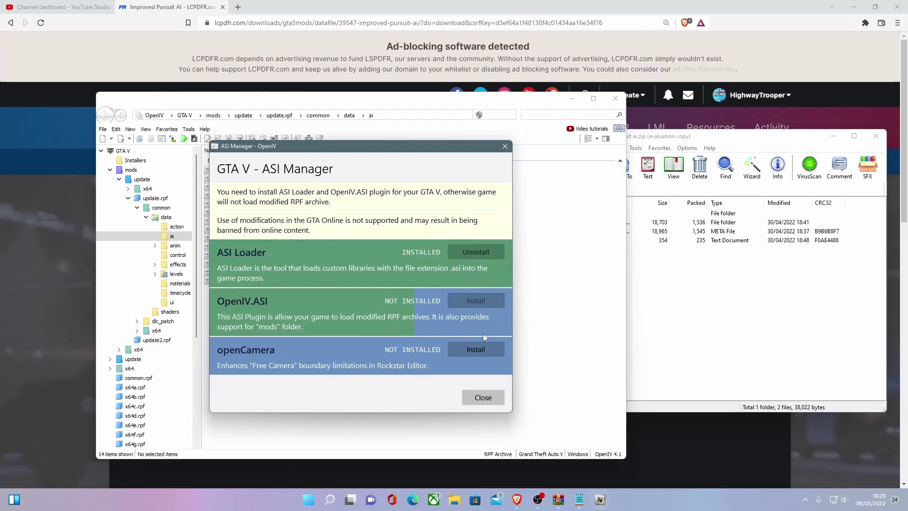
pyautogui.click(483, 398)
pyautogui.click(600, 284)
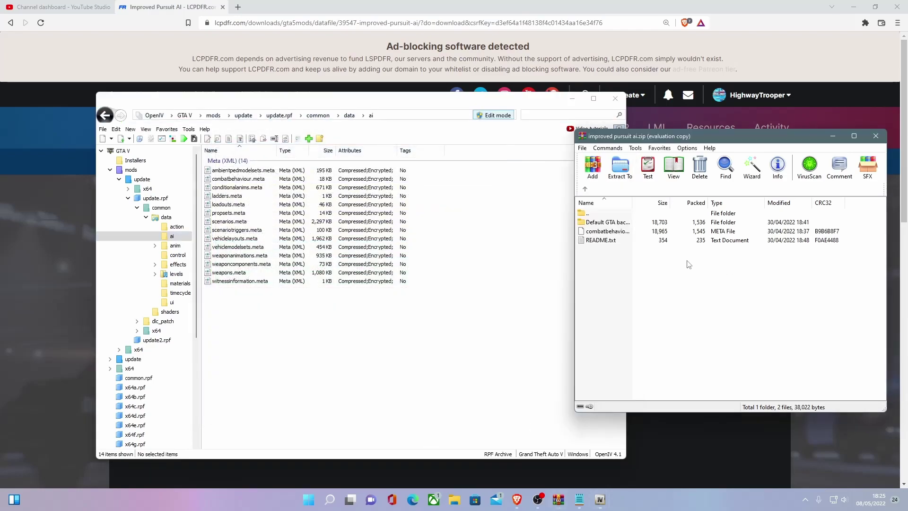
# Drag the archive's combatbehaviour.meta into OpenIV's ai folder, replacing the original as a 19 KB Compressed file
pyautogui.moveTo(605, 232); pyautogui.dragTo(383, 345)
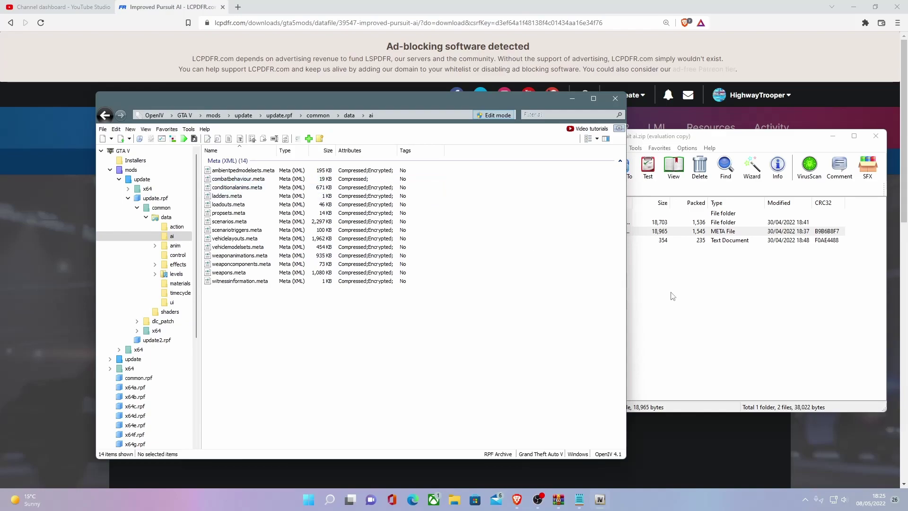
pyautogui.click(687, 302)
pyautogui.click(477, 377)
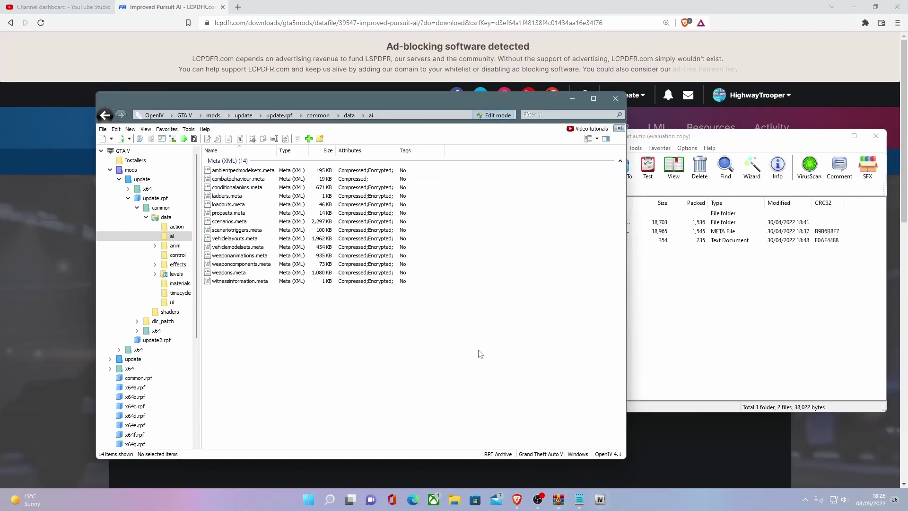